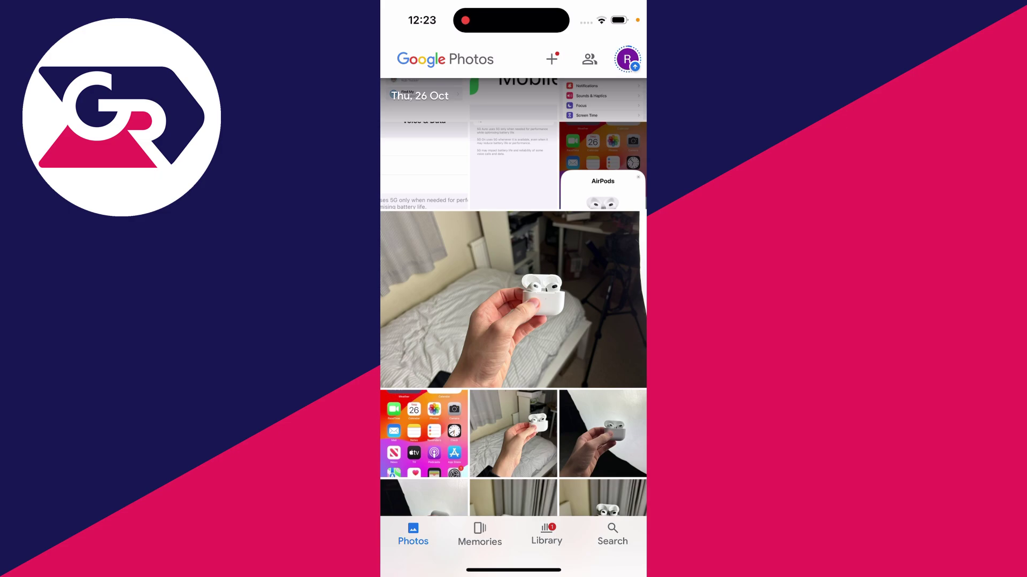
# Step: Select the Thu, 26 Oct home-screen screenshot to begin a selection
pyautogui.click(423, 433)
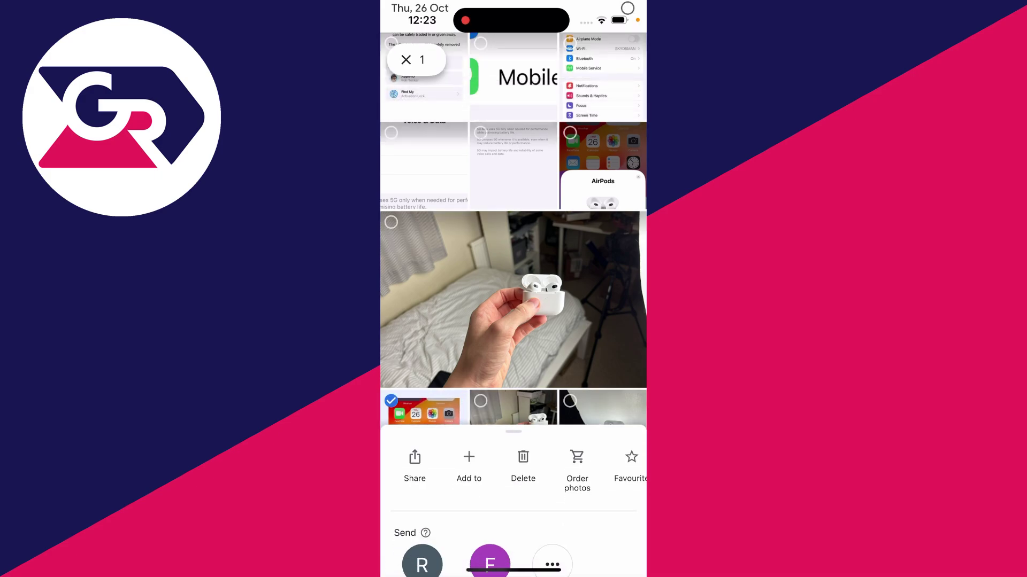
# Step: Add two AirPods photos, then cancel the selection to return to the plain grid
pyautogui.click(513, 433)
pyautogui.click(602, 434)
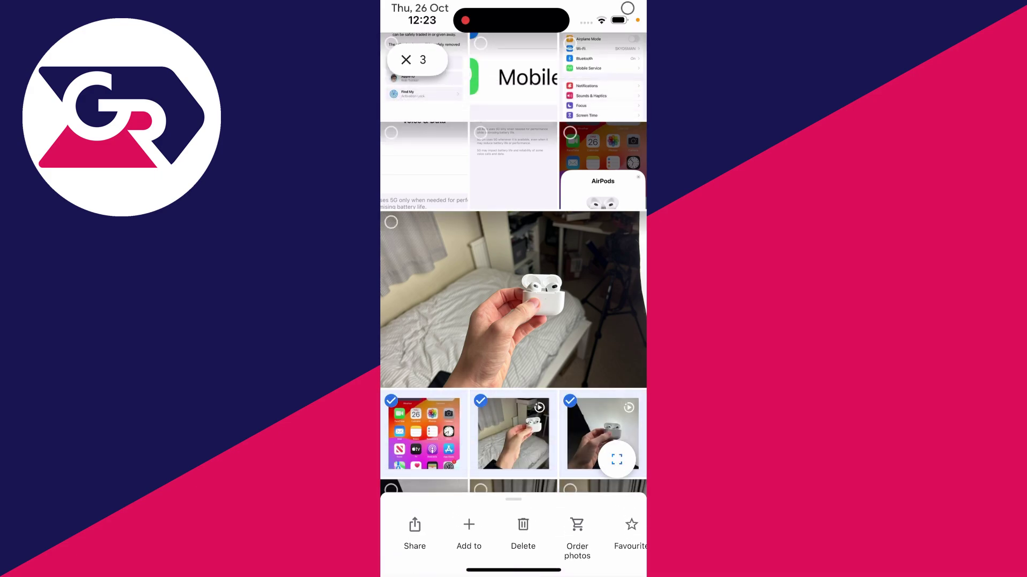
pyautogui.click(406, 59)
pyautogui.scroll(-3, 514, 321)
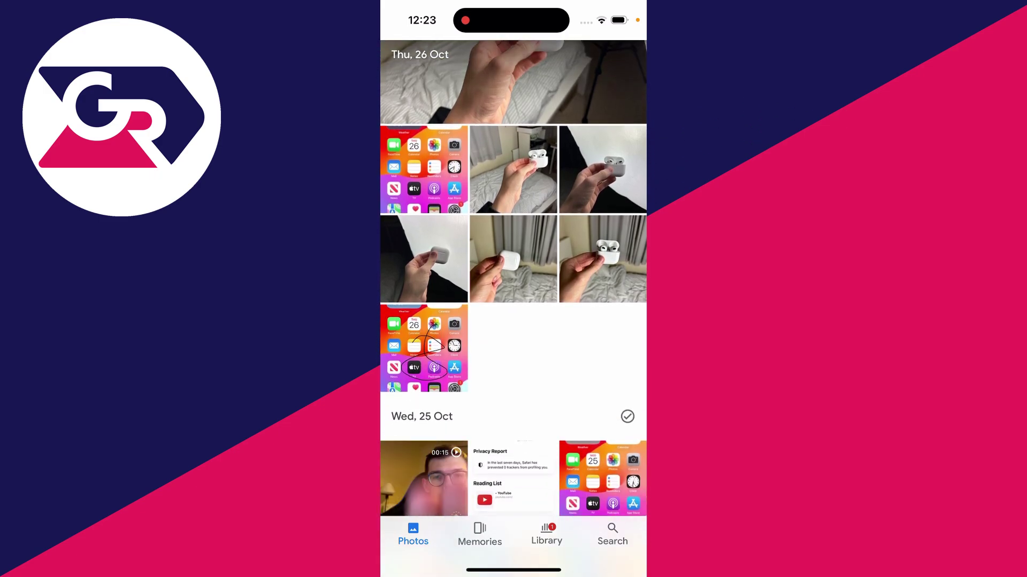
pyautogui.click(628, 416)
# Step: Select four Thu, 26 Oct AirPods clips and bring up their sharing options
pyautogui.click(627, 417)
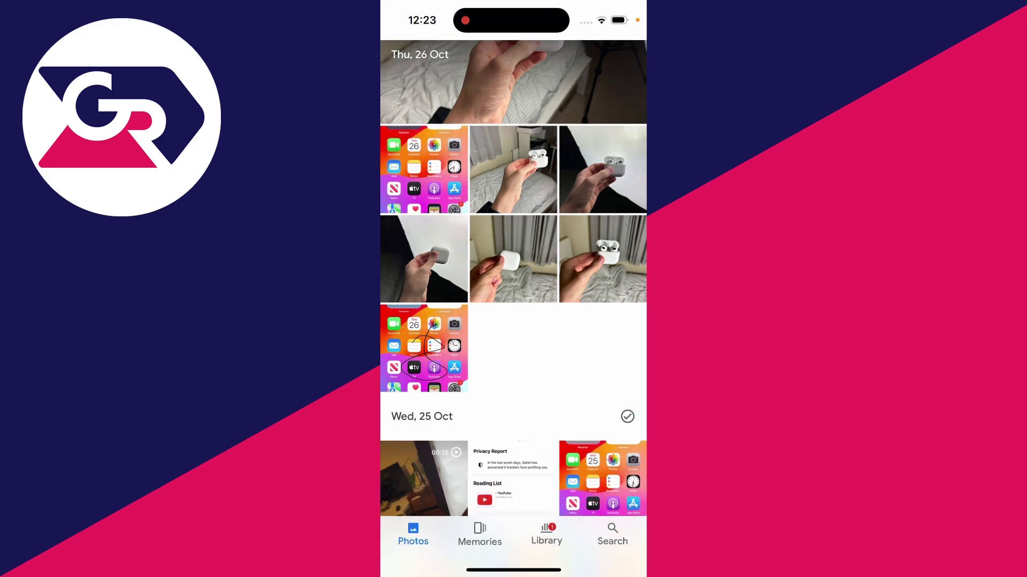
pyautogui.click(514, 276)
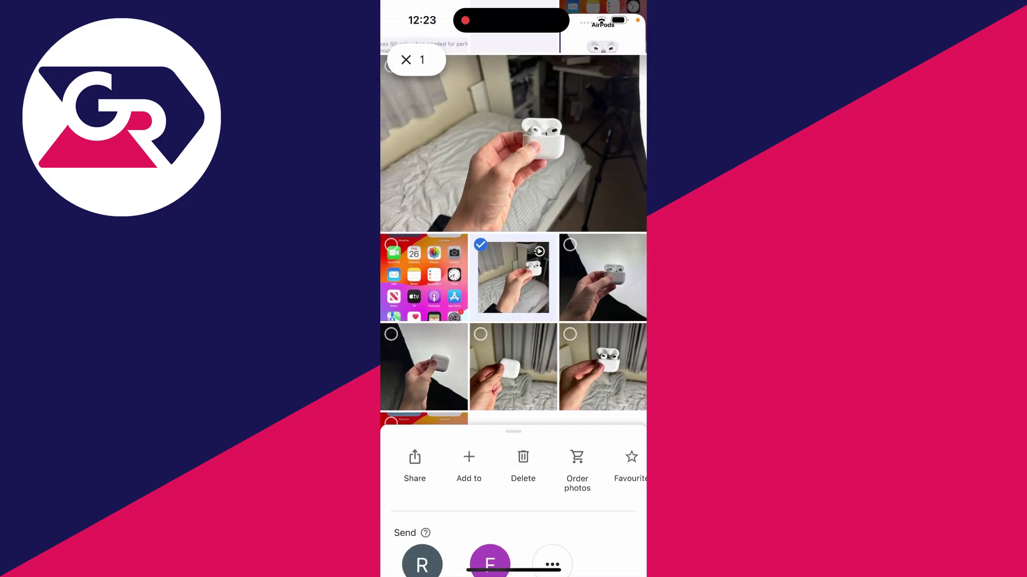
pyautogui.moveTo(513, 277); pyautogui.dragTo(514, 367)
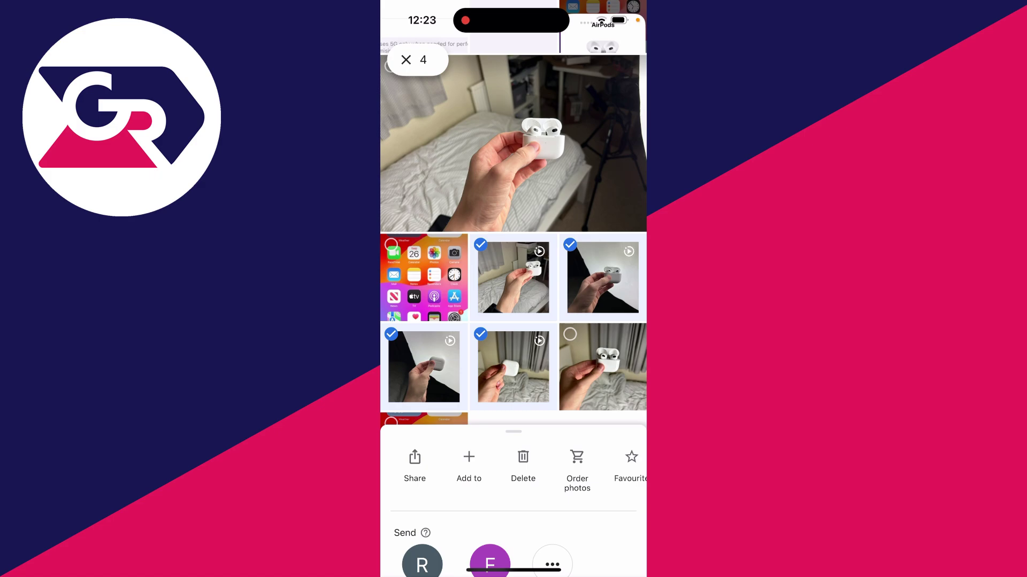
pyautogui.click(414, 461)
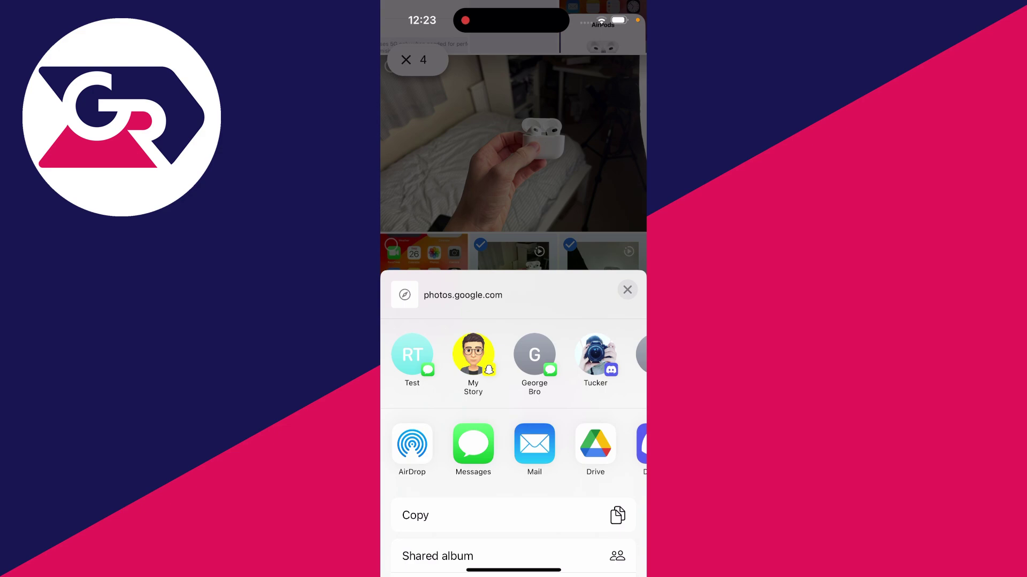
# Step: Create and copy a share link for the four AirPods clips
pyautogui.moveTo(513, 482); pyautogui.dragTo(514, 257)
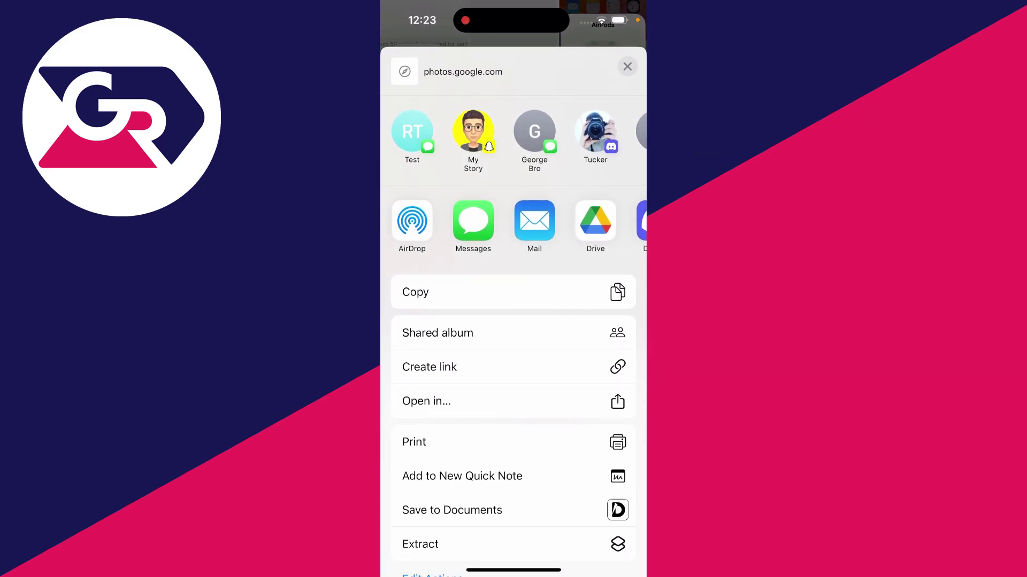
pyautogui.click(429, 366)
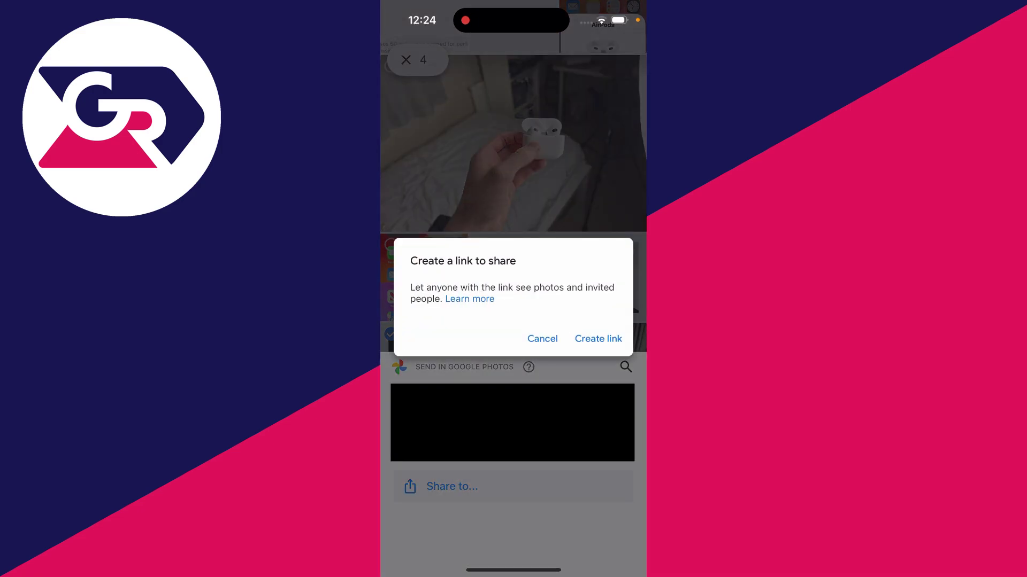
pyautogui.click(597, 338)
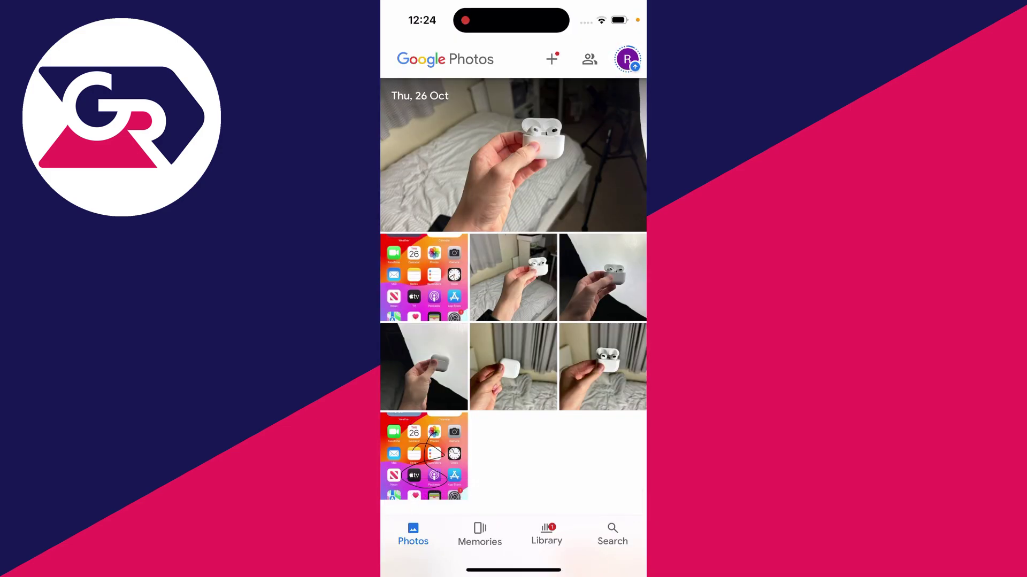
# Step: Open the 2023-12-05 shared album link from Messages and join the album
pyautogui.click(582, 257)
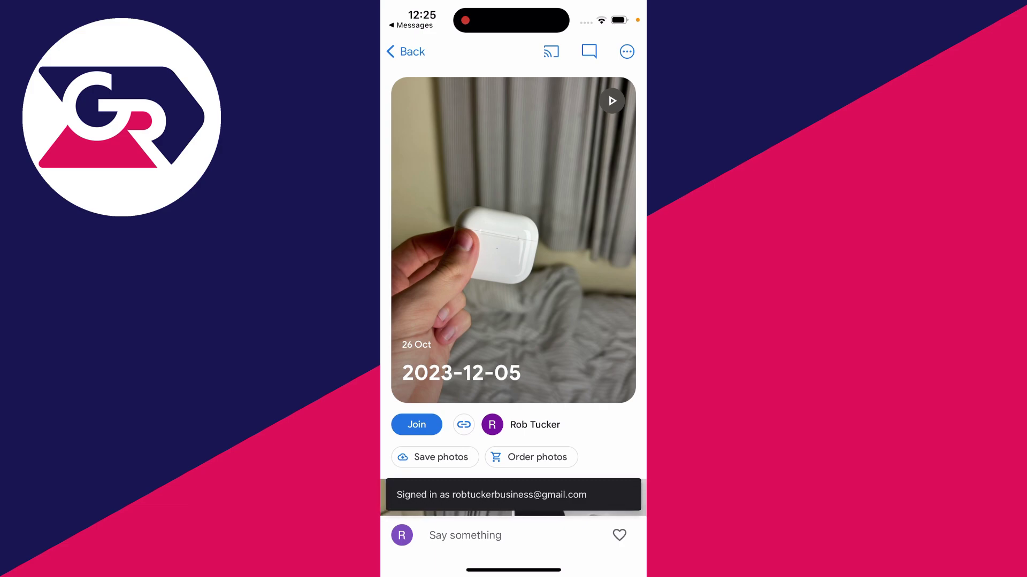
pyautogui.scroll(-3, 513, 289)
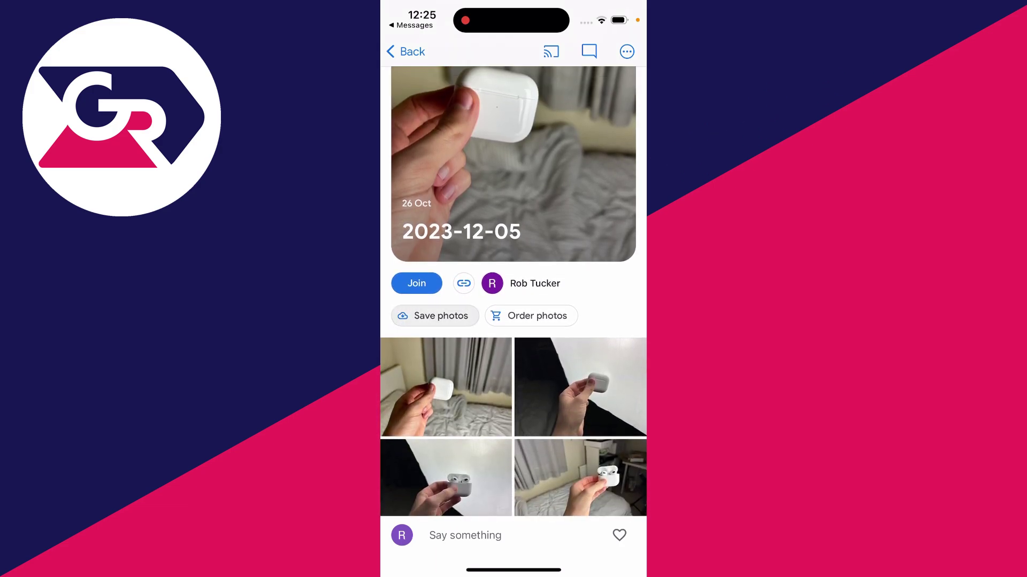
pyautogui.scroll(2, 513, 292)
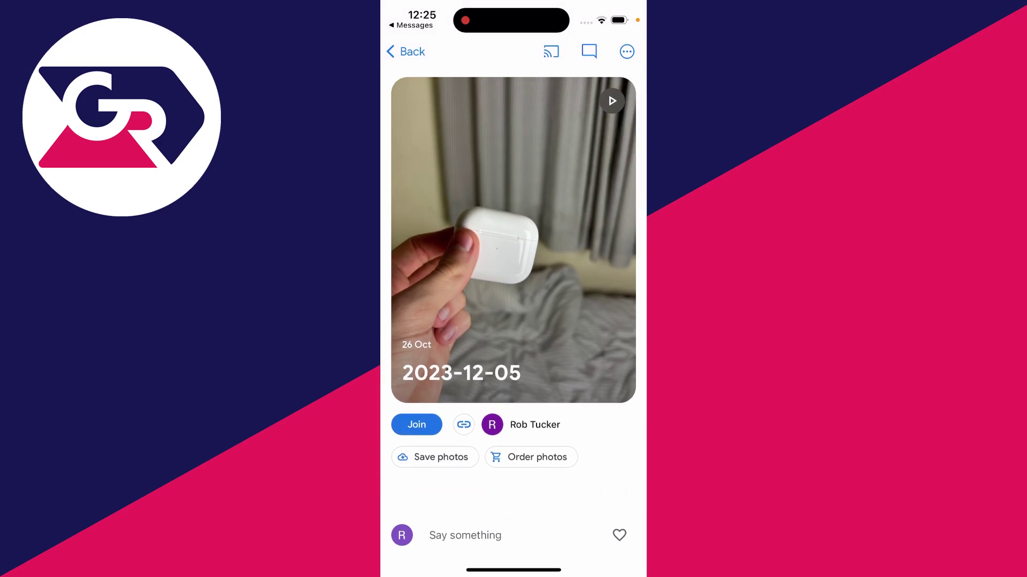
pyautogui.click(417, 424)
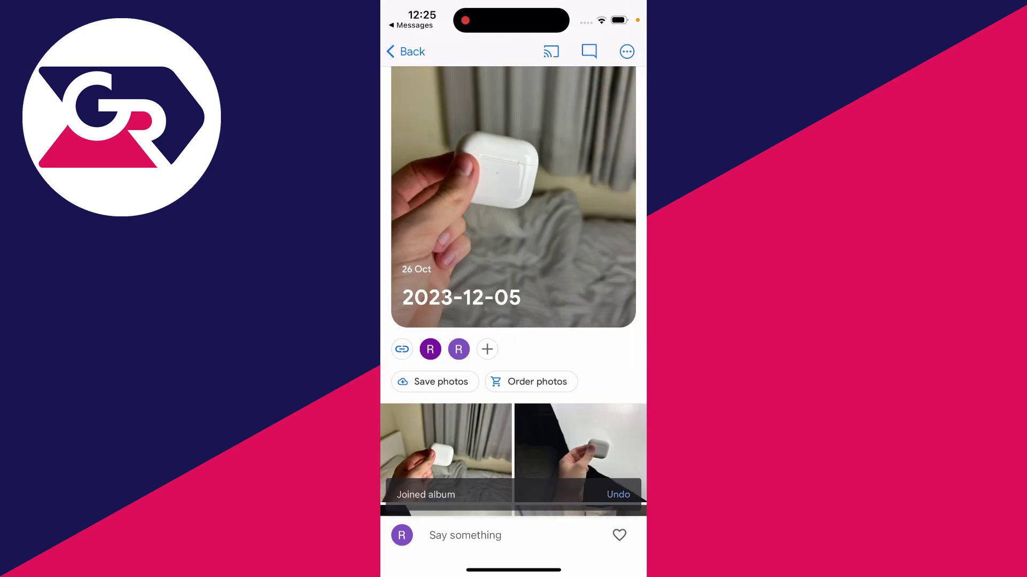